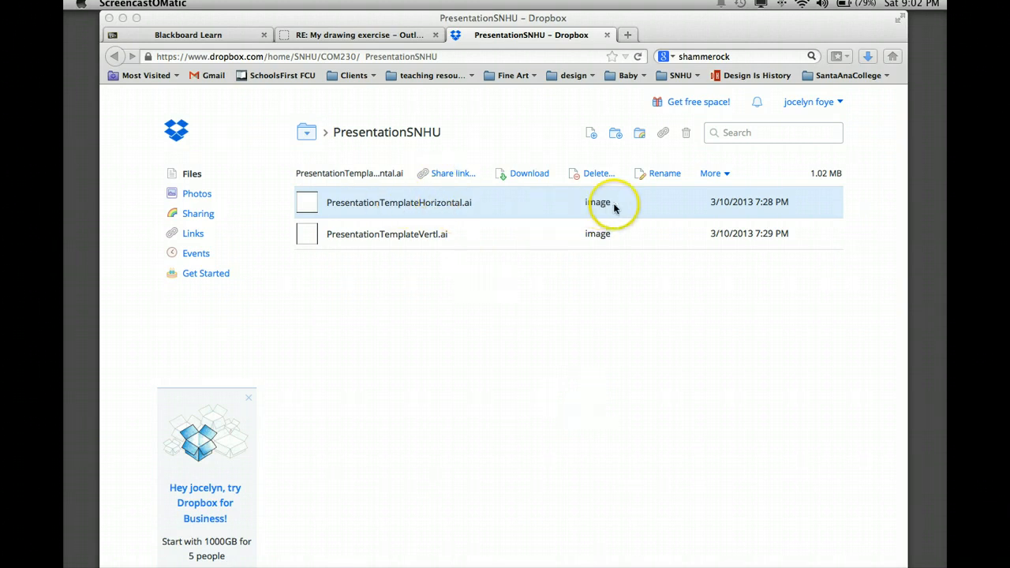
Download PresentationTemplateHorizontal.ai from the PresentationSNHU folder and save the file.
click(525, 173)
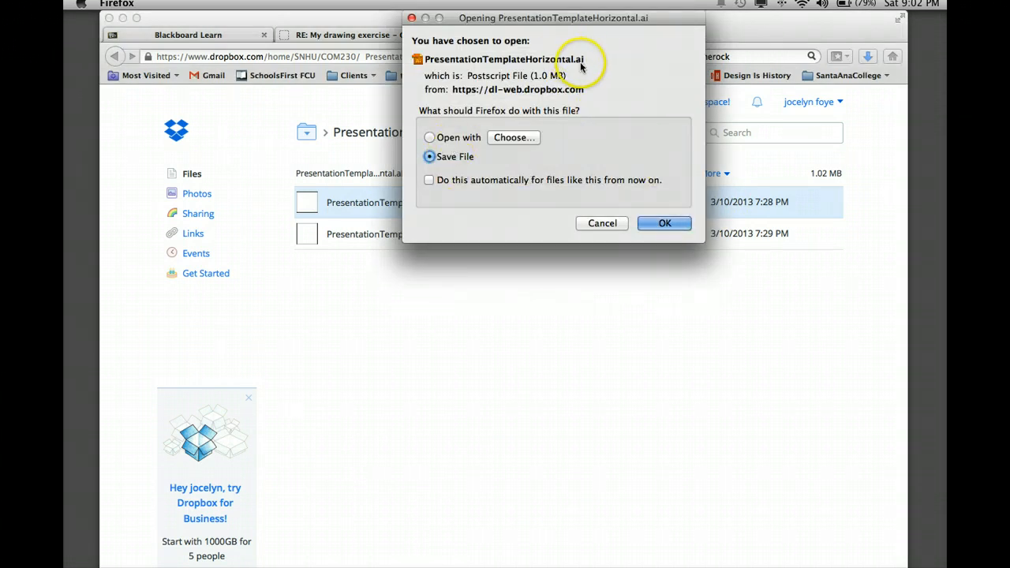
click(660, 226)
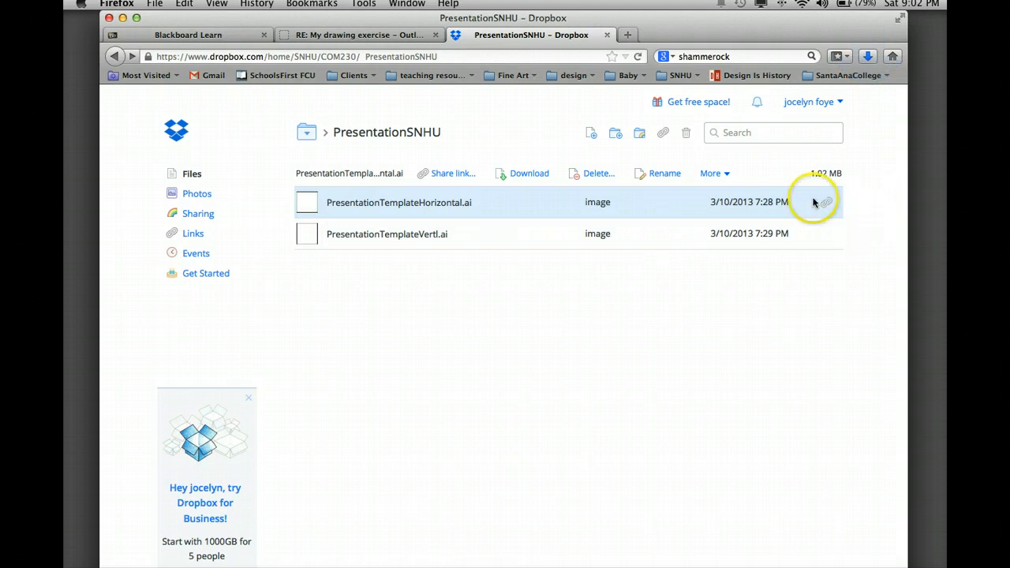
Preview the horizontal template in Dropbox, then open the downloaded .ai file in Illustrator.
click(368, 204)
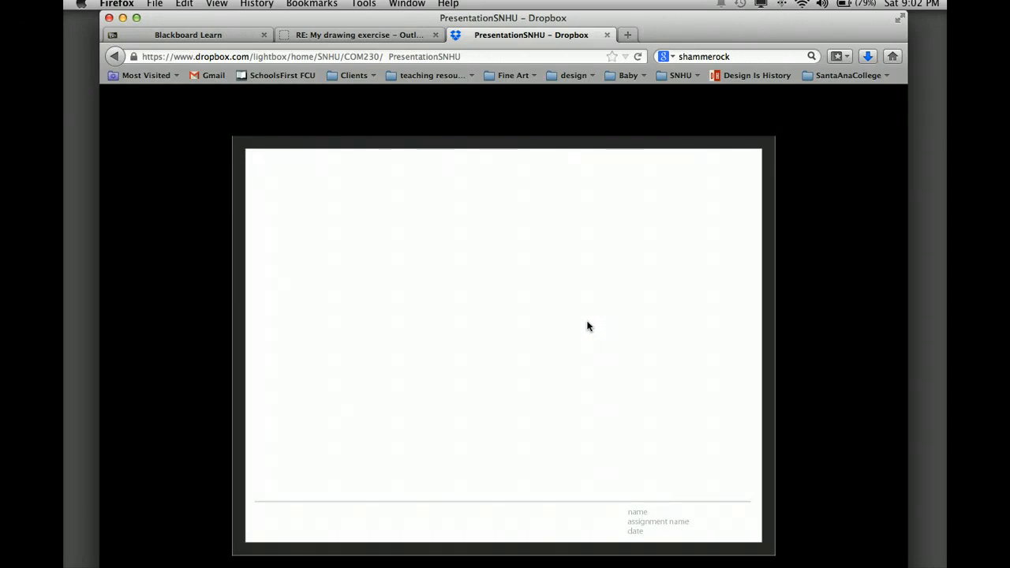
click(573, 360)
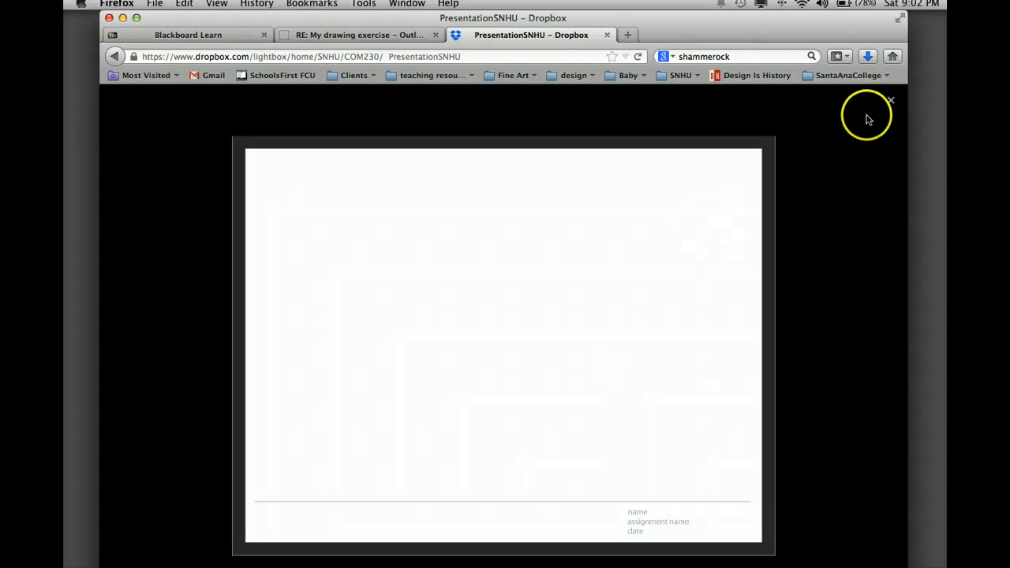
click(892, 101)
click(915, 234)
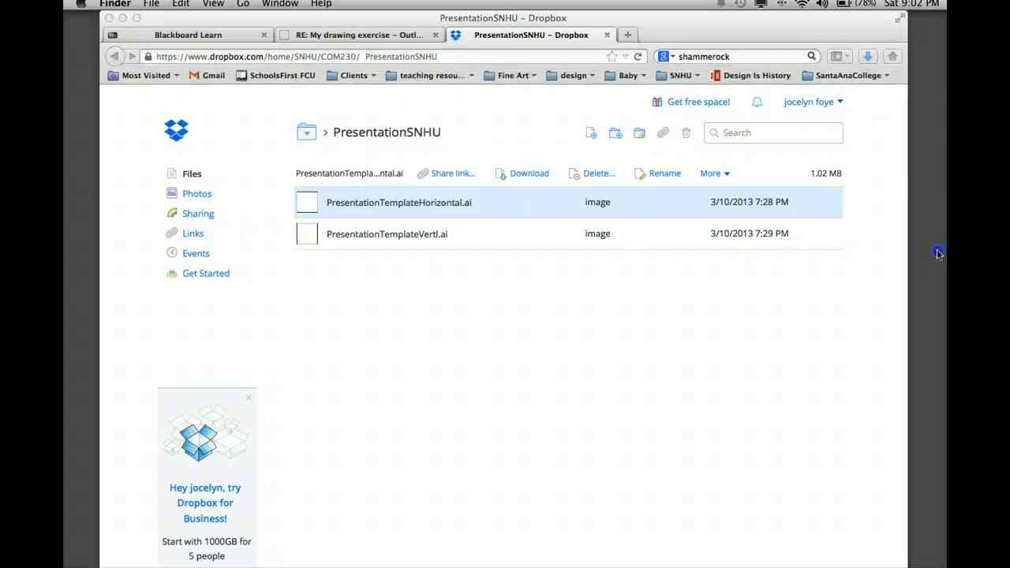
drag(939, 253, 521, 567)
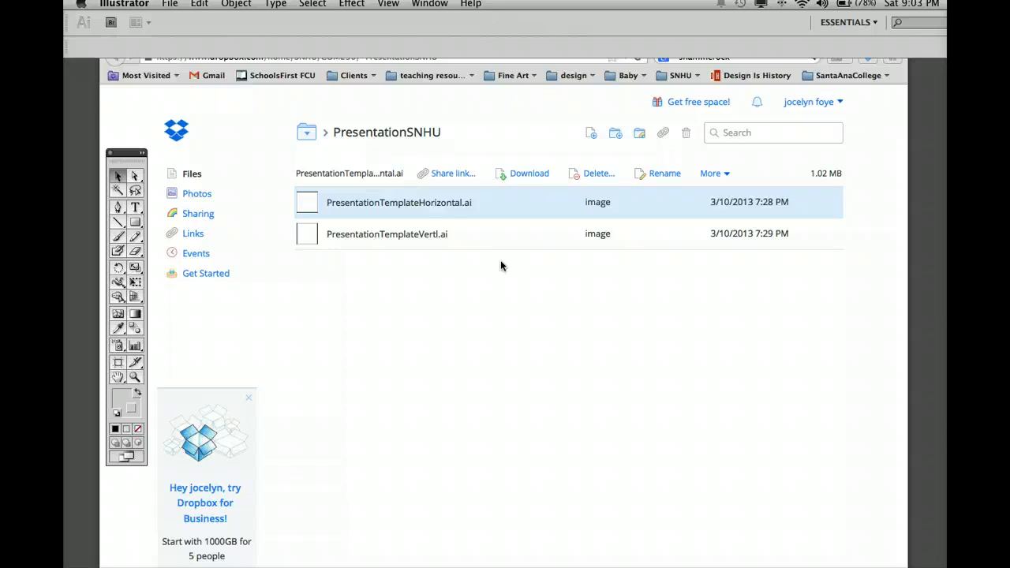
Bring the template forward, dock the colour and stroke panels, and open the Layers panel with F7.
click(506, 304)
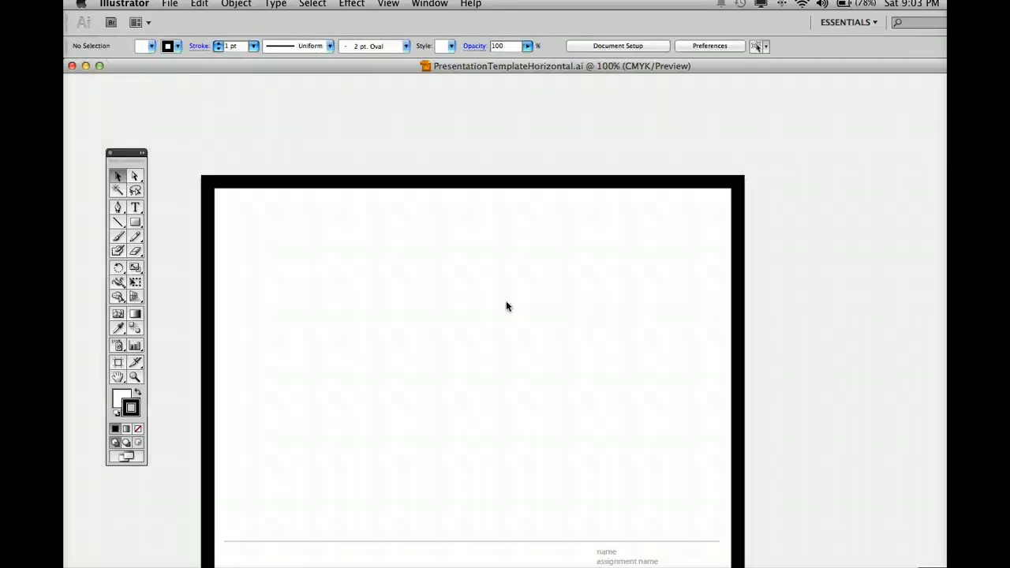
scroll(506, 306, down, 3)
click(486, 478)
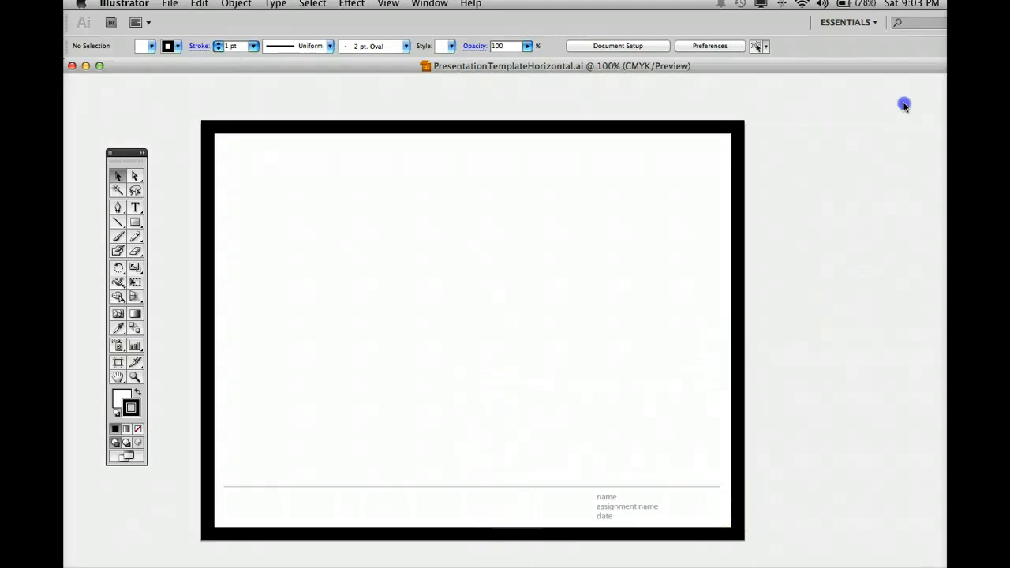
mouse_move(905, 105)
mouse_down()
mouse_move(821, 67)
mouse_move(812, 45)
mouse_up()
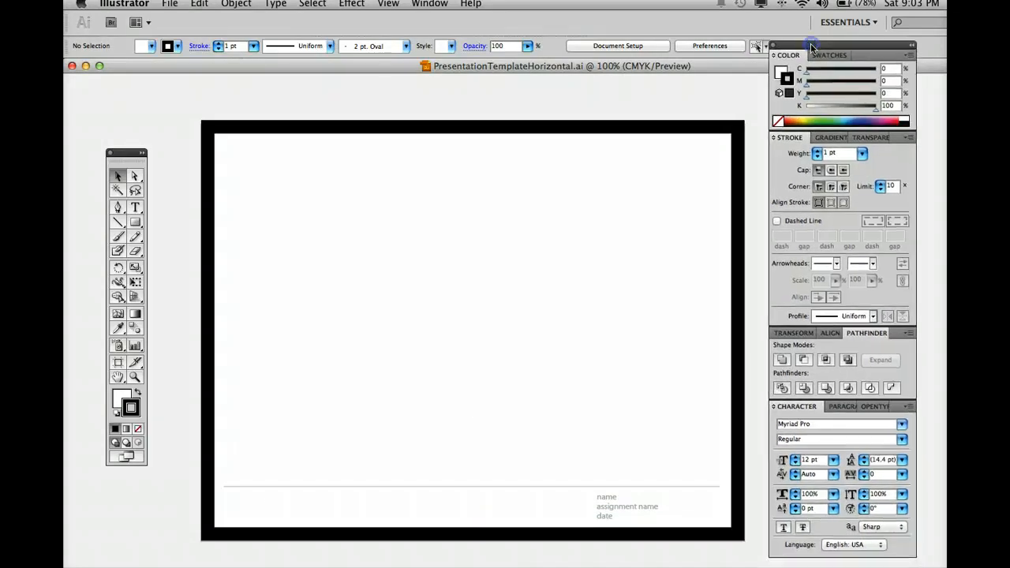
click(605, 493)
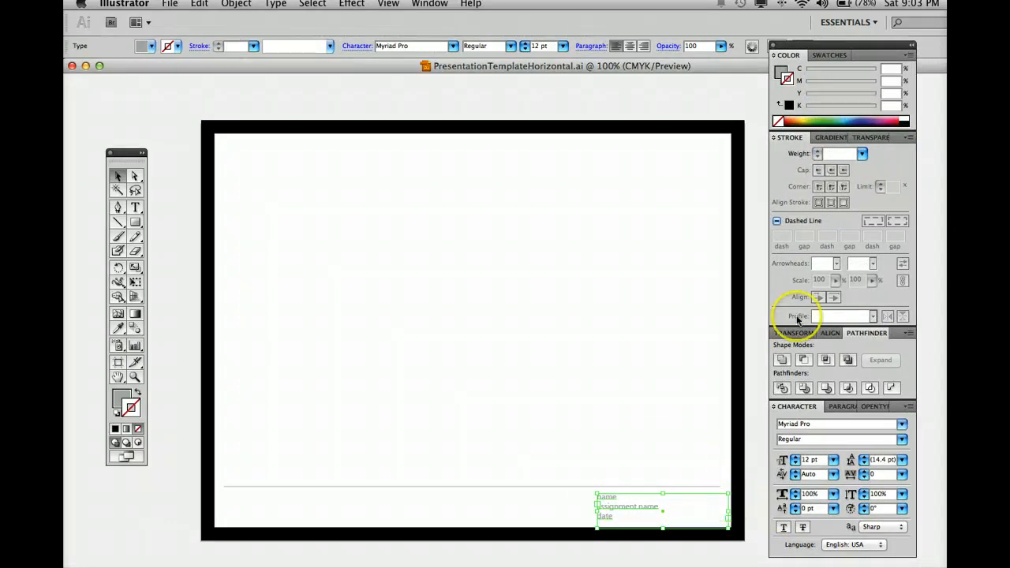
key(F7)
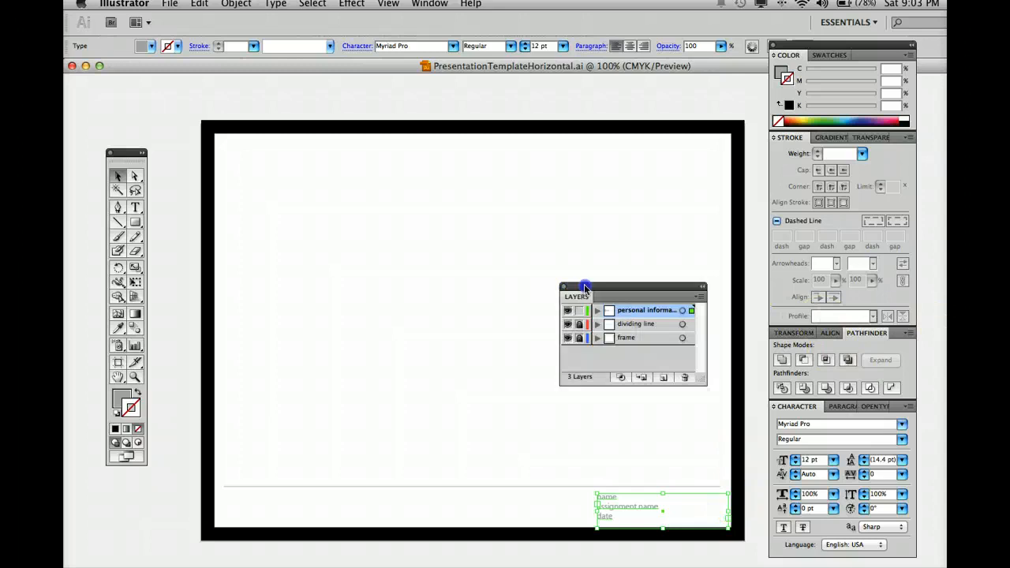
drag(650, 284, 592, 196)
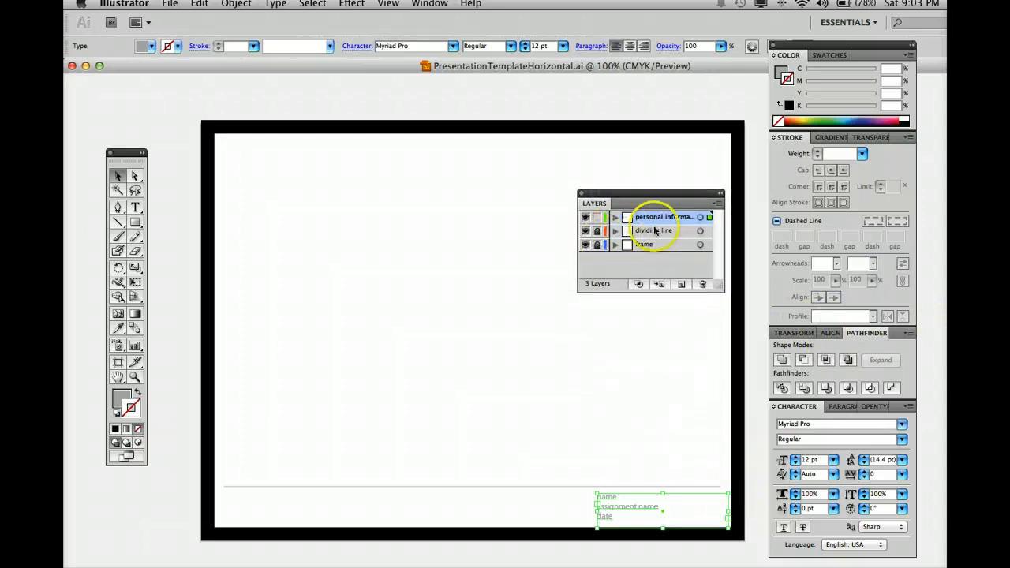
Toggle the frame and dividing line layers off and on, leaving both visible.
click(586, 245)
click(586, 246)
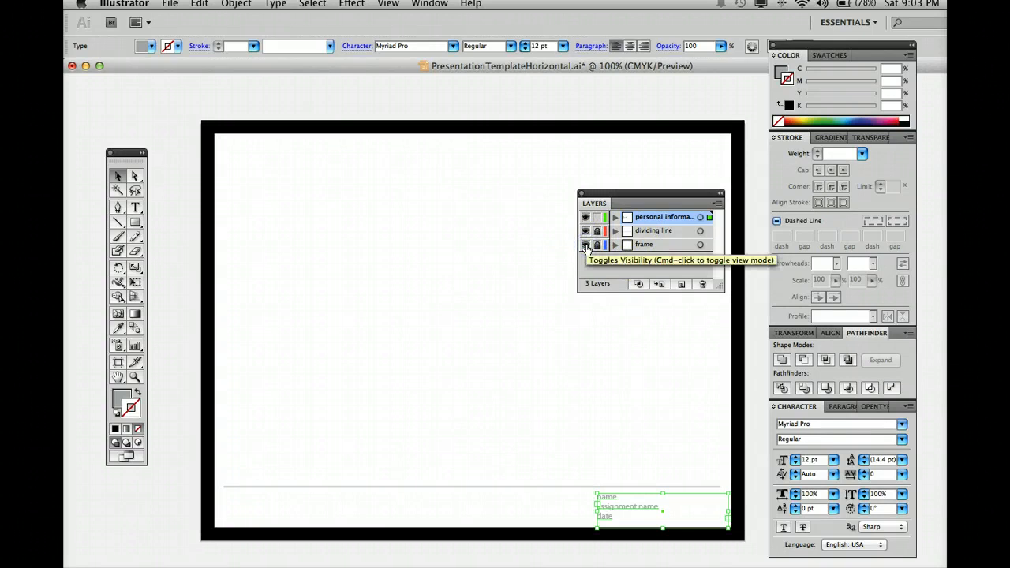
click(586, 245)
click(586, 246)
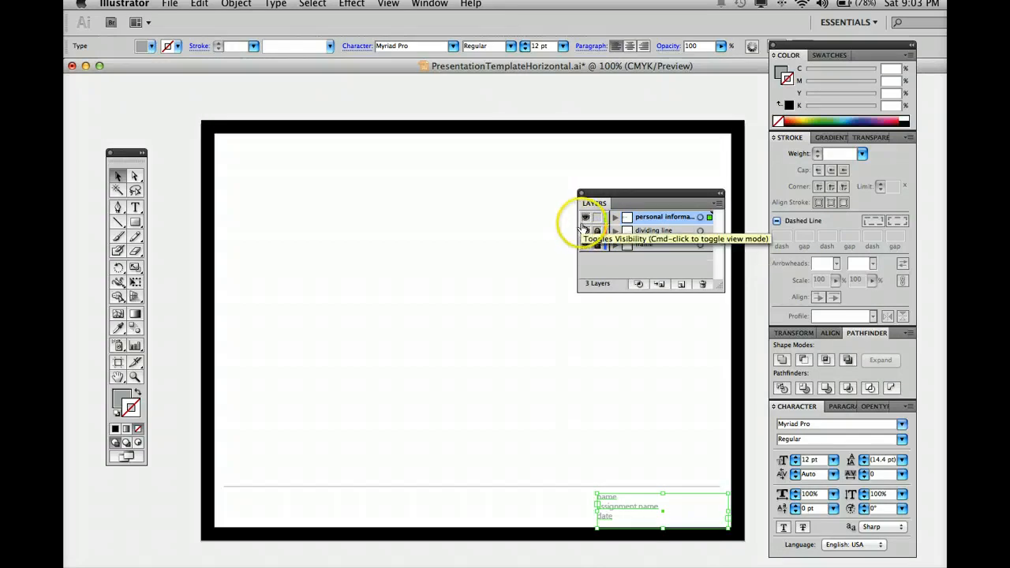
click(586, 231)
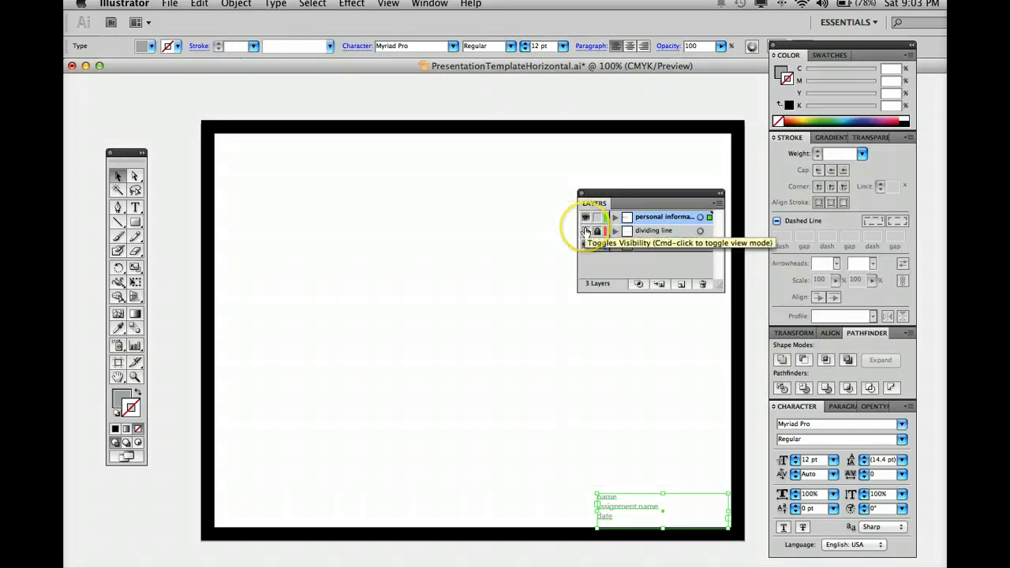
click(586, 231)
click(586, 231)
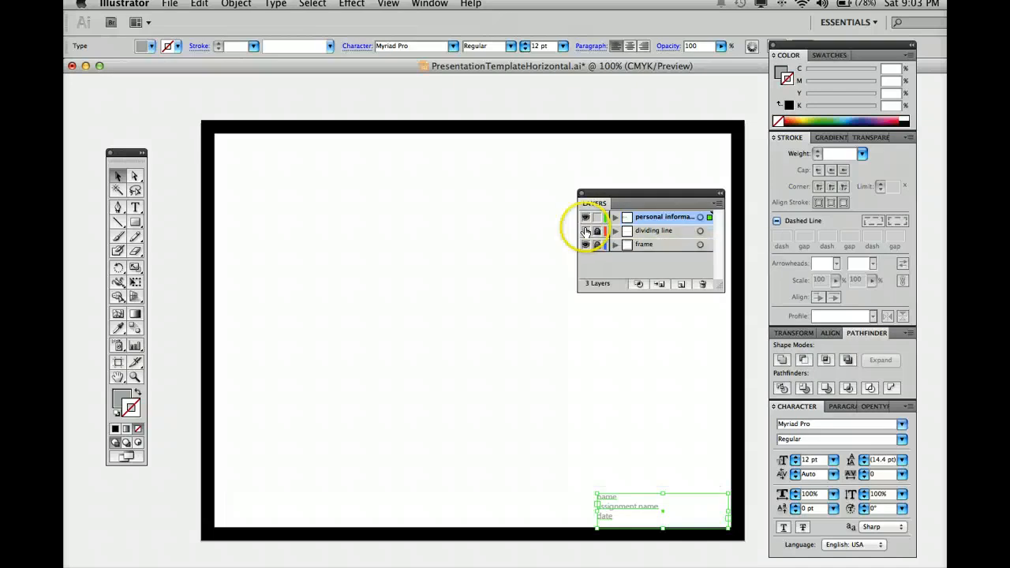
click(586, 231)
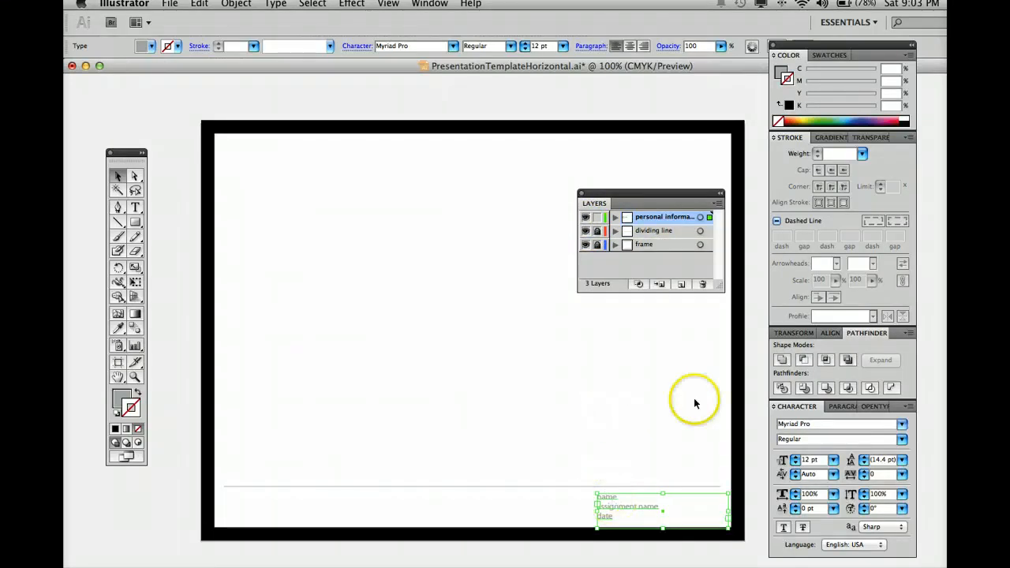
click(750, 411)
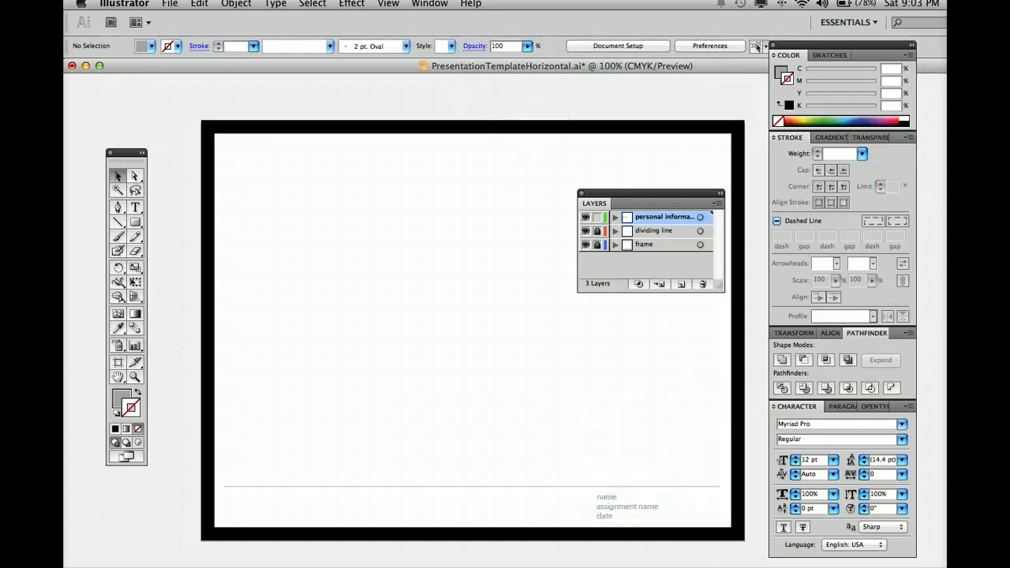
Preview the nine-panel cup drawing JPEG on the desktop and open it in a new Illustrator tab.
drag(939, 67, 827, 115)
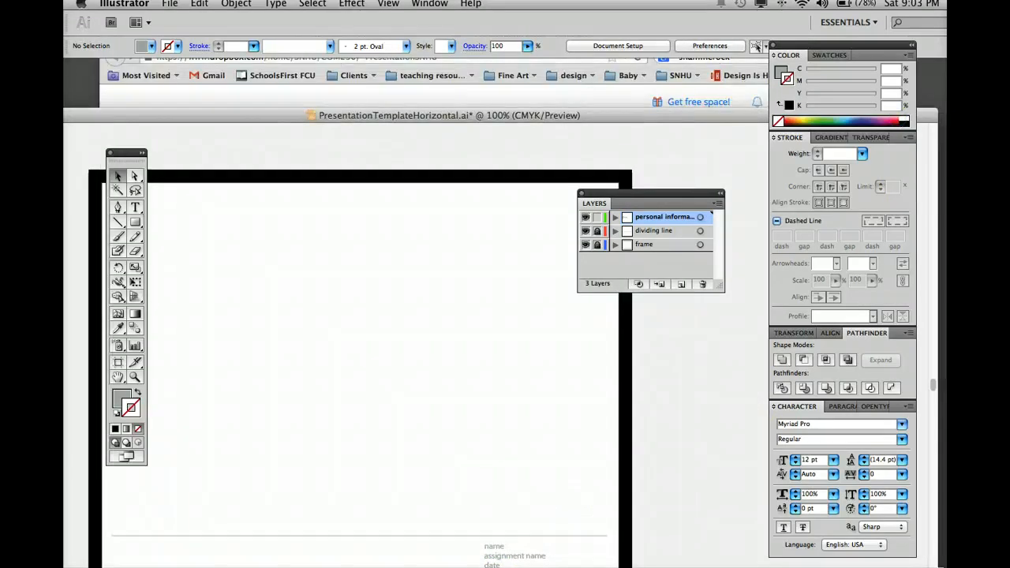
click(930, 88)
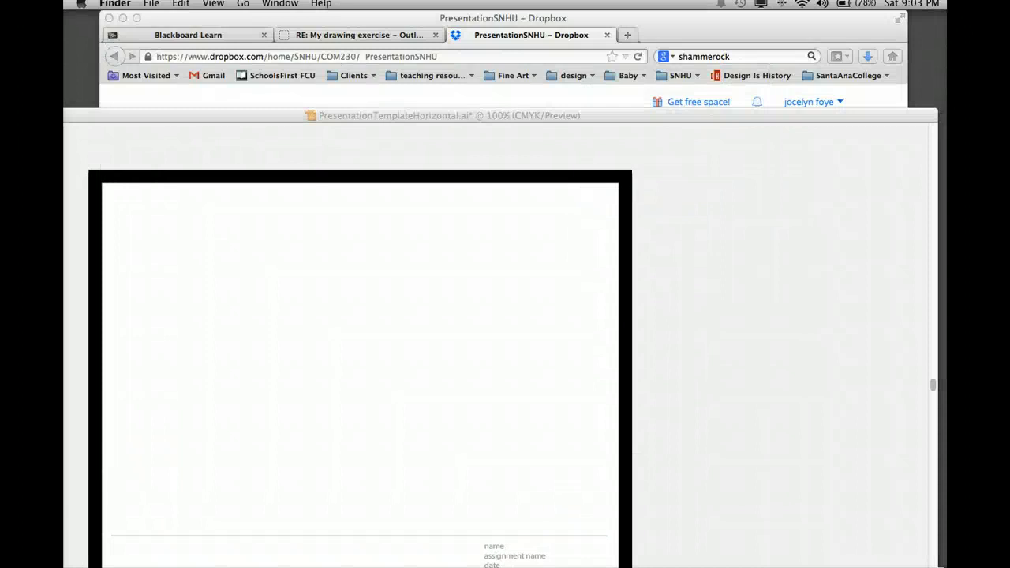
key(space)
key(space)
drag(944, 117, 544, 567)
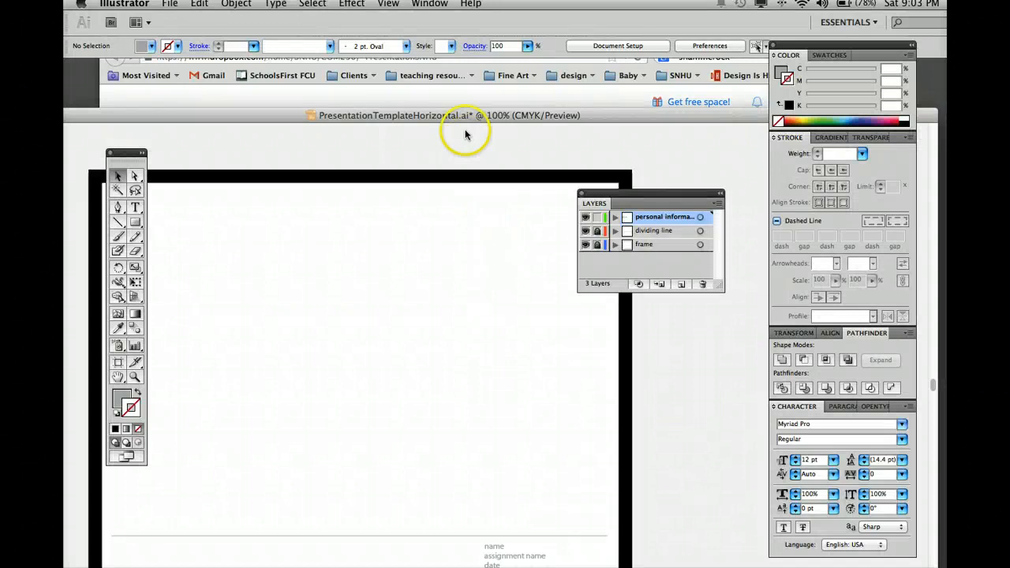
drag(468, 116, 531, 96)
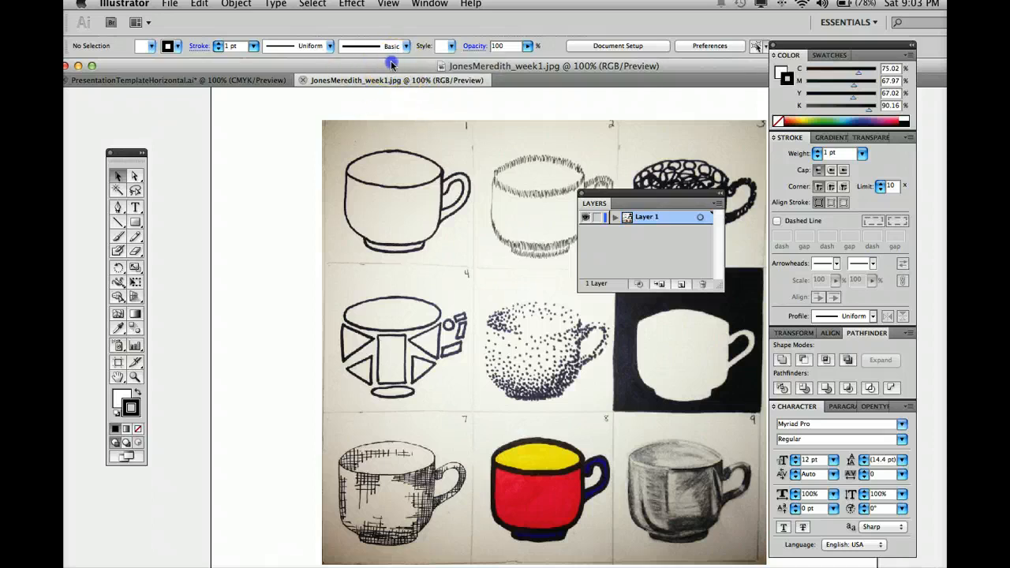
Copy the cup drawing image and paste it into PresentationTemplateHorizontal.ai.
drag(390, 60, 400, 60)
click(405, 161)
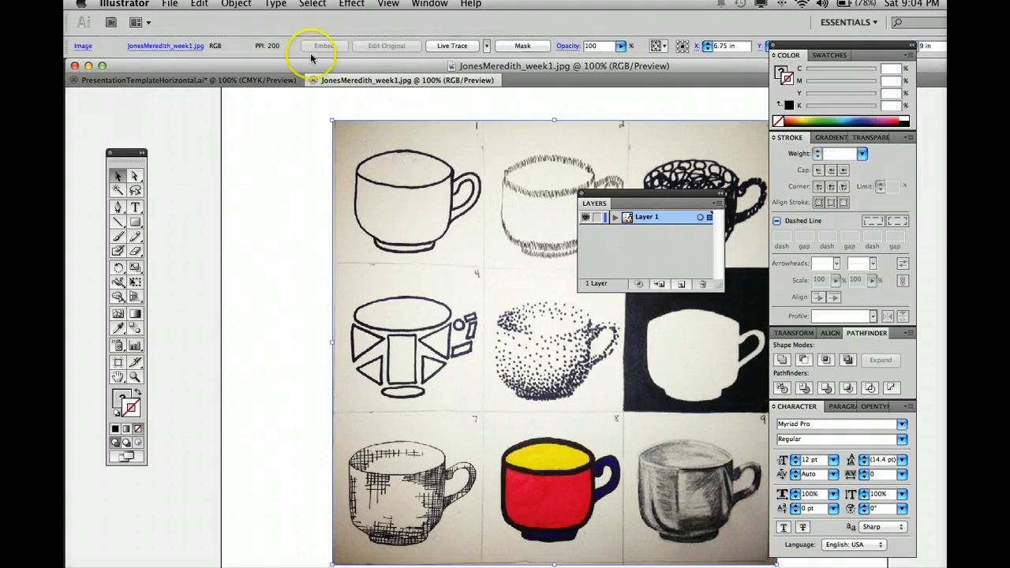
click(195, 4)
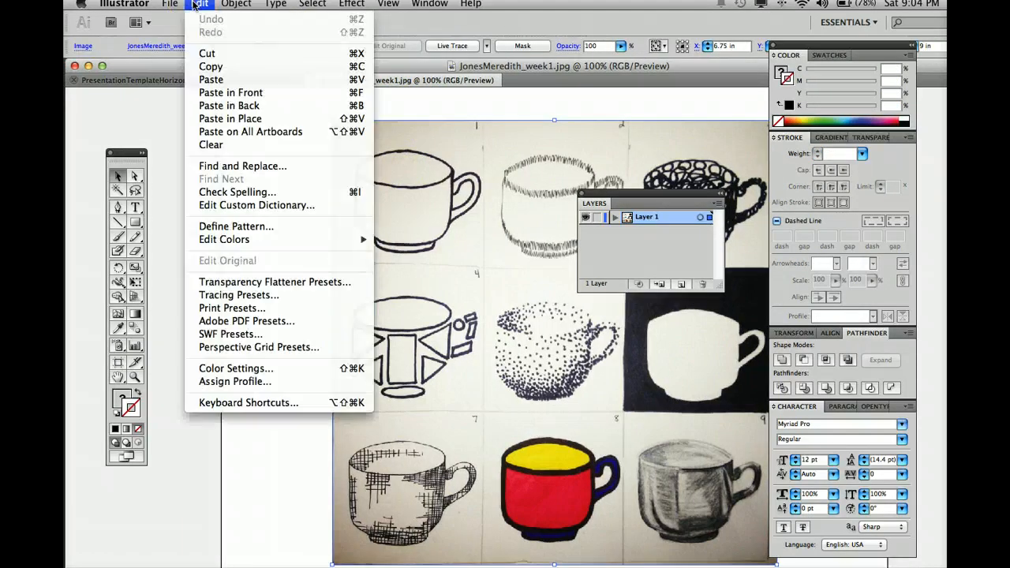
click(199, 69)
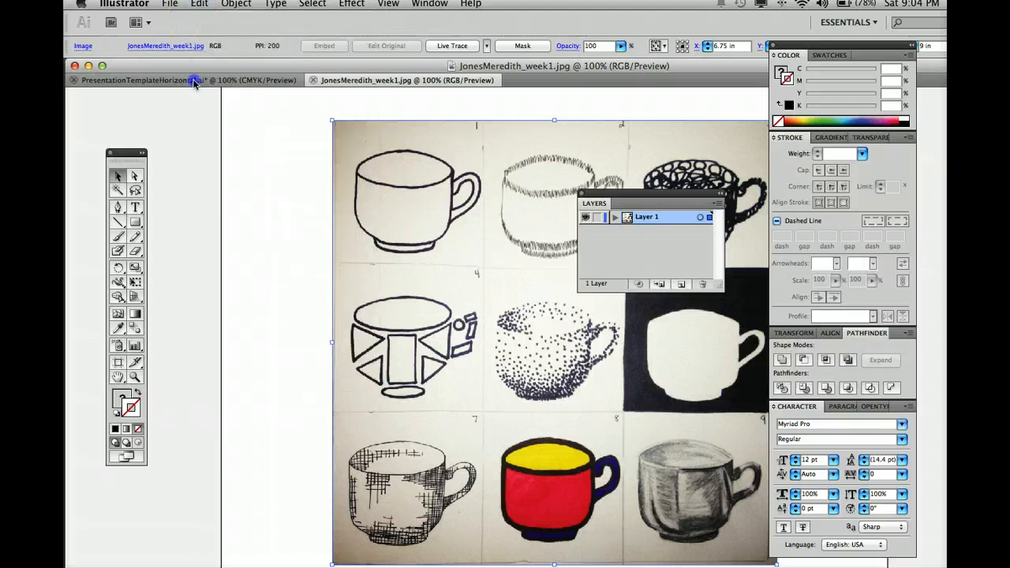
click(194, 81)
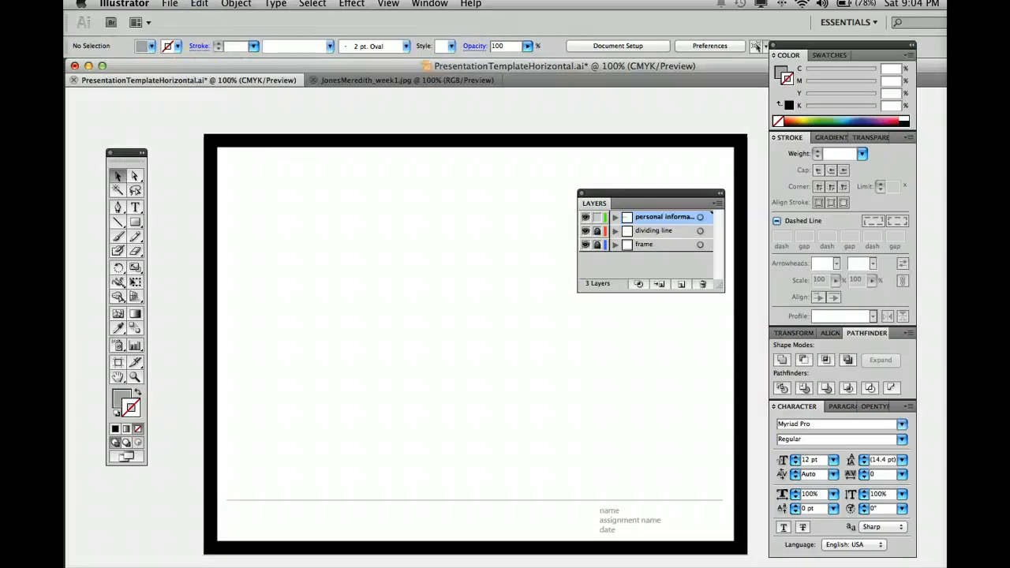
click(199, 4)
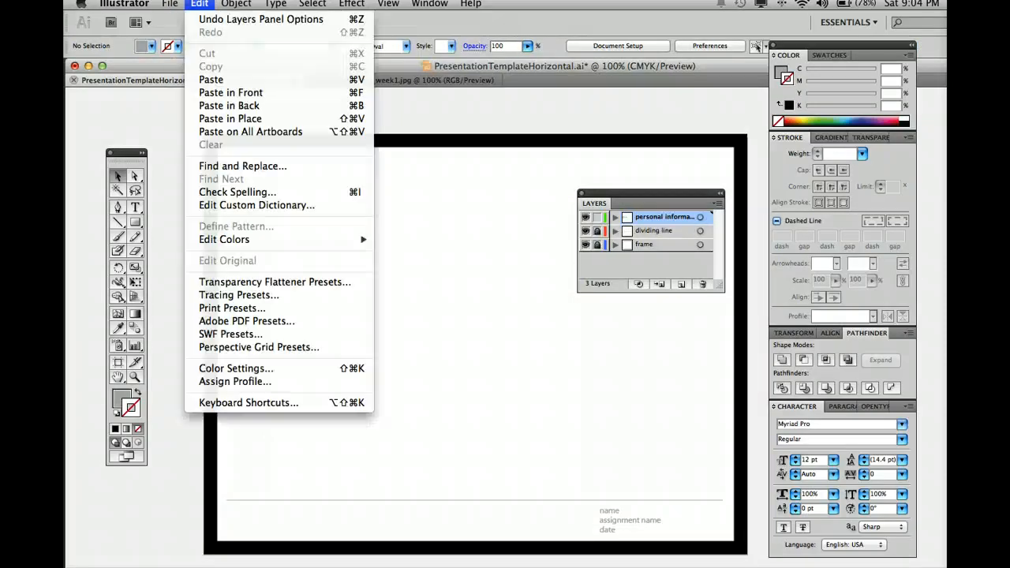
click(207, 79)
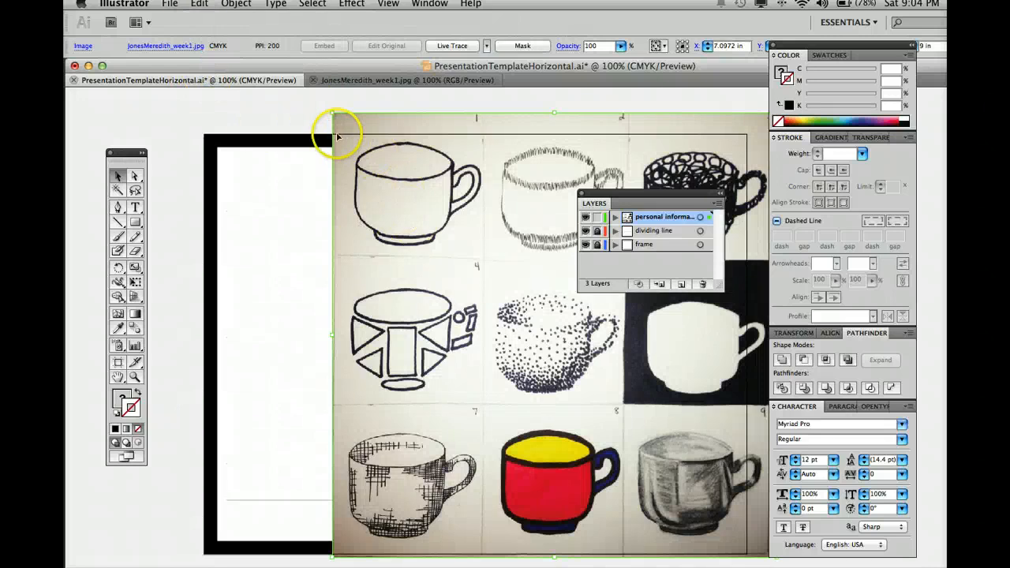
Scale the cup drawing down and centre it inside the black frame above the dividing line.
drag(333, 113, 411, 190)
drag(509, 315, 395, 280)
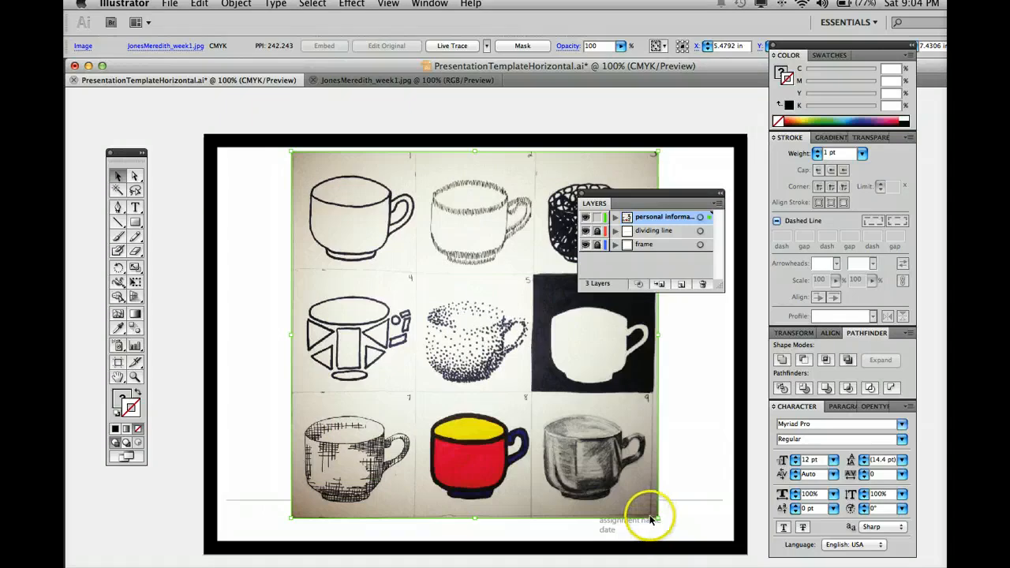
drag(656, 517, 623, 501)
drag(585, 438, 598, 446)
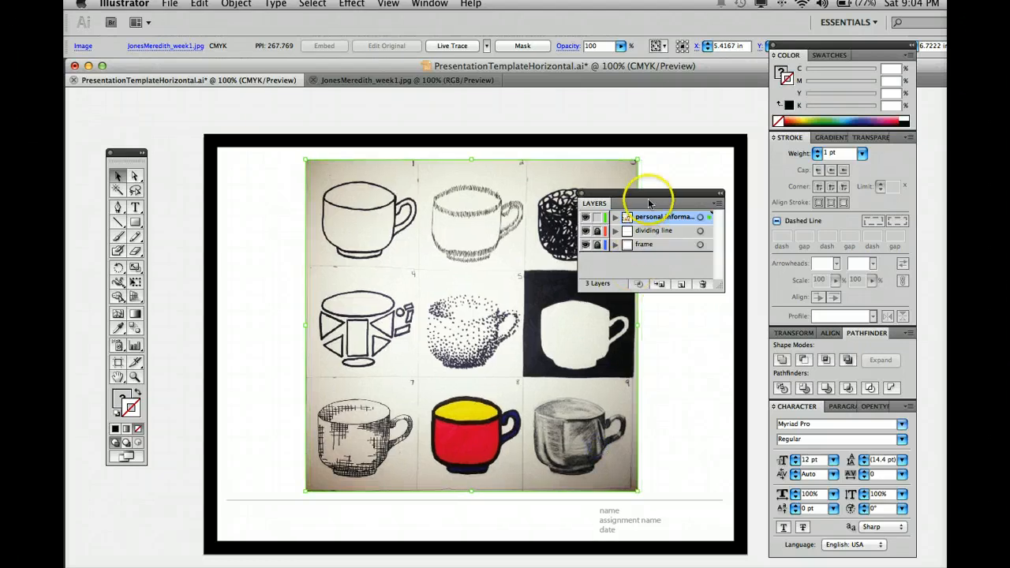
drag(649, 203, 763, 302)
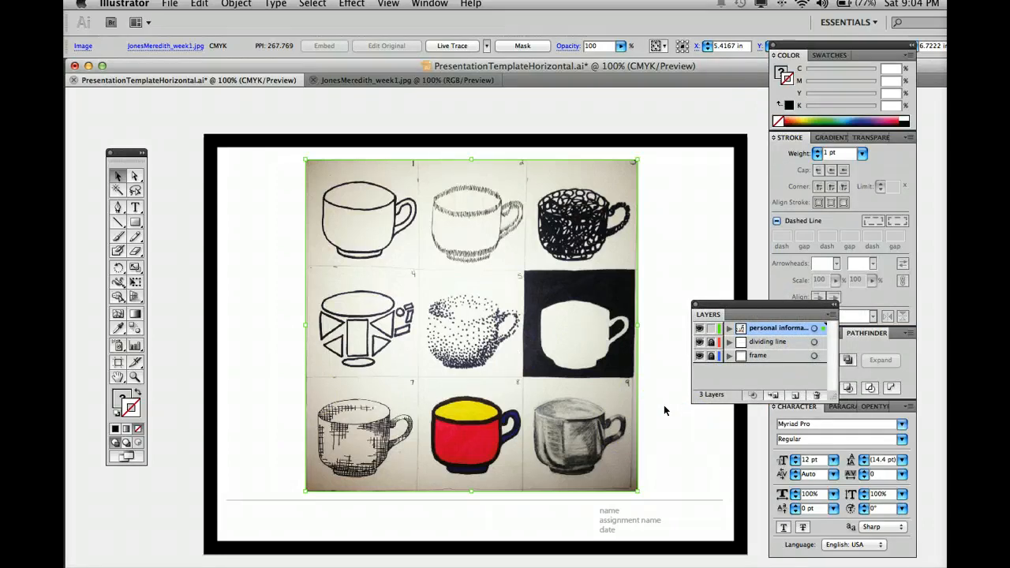
Select the name, assignment name and date text, then bring up the File menu.
click(617, 518)
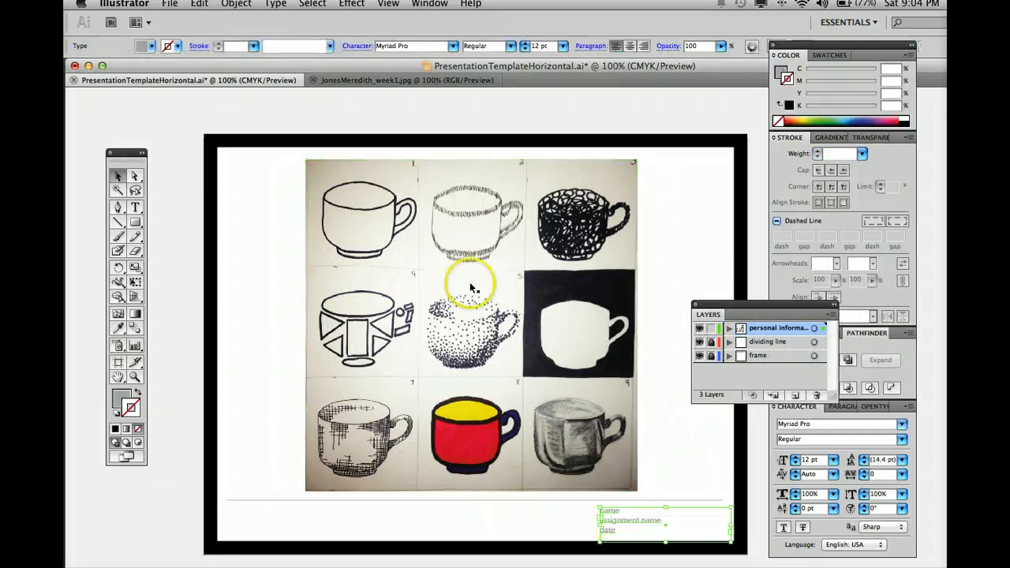
click(170, 4)
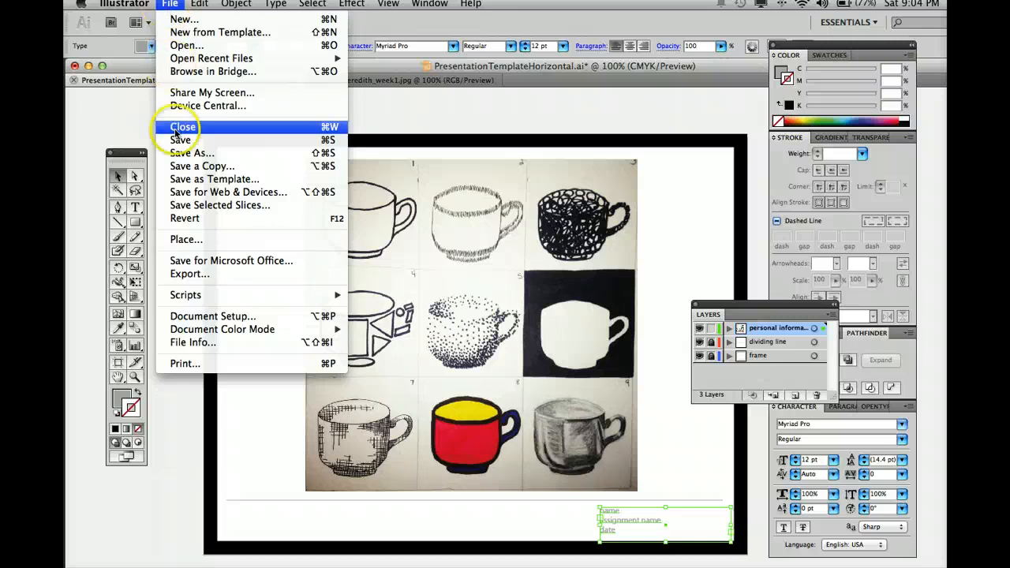
Save As the student's name plus '_Assignment1' in Adobe PDF (pdf) format on the Desktop.
click(178, 155)
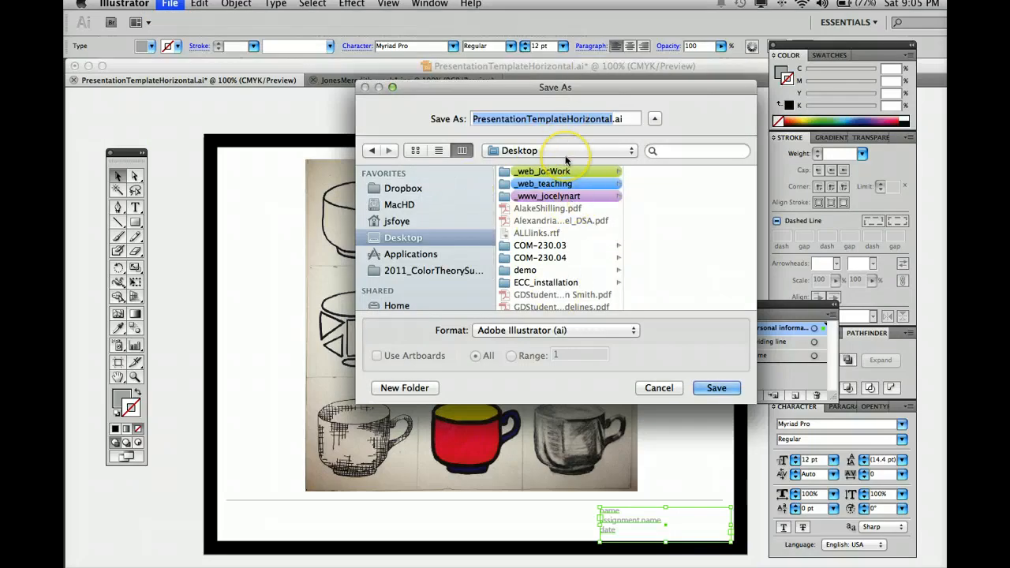
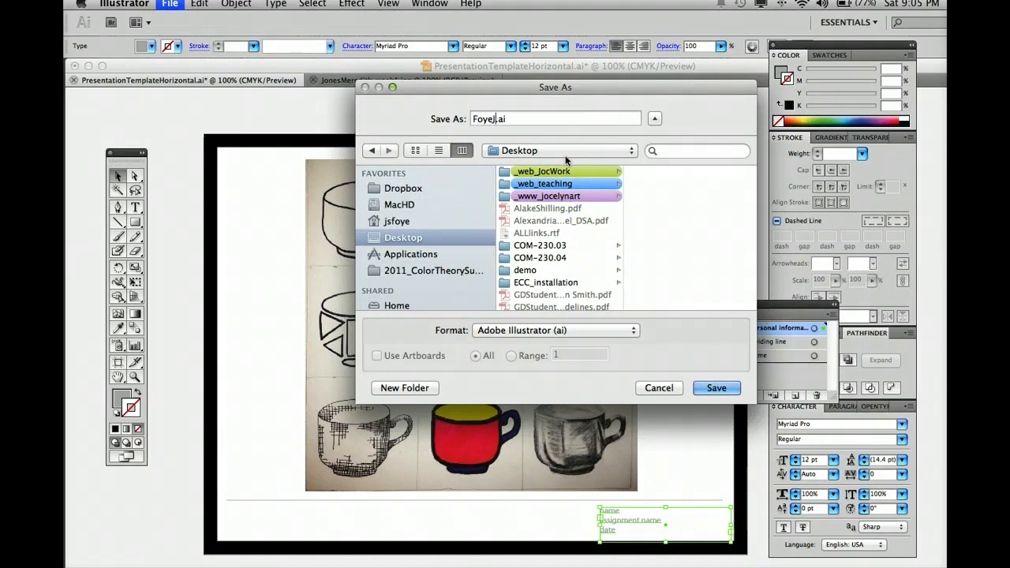
text(_Assignment1)
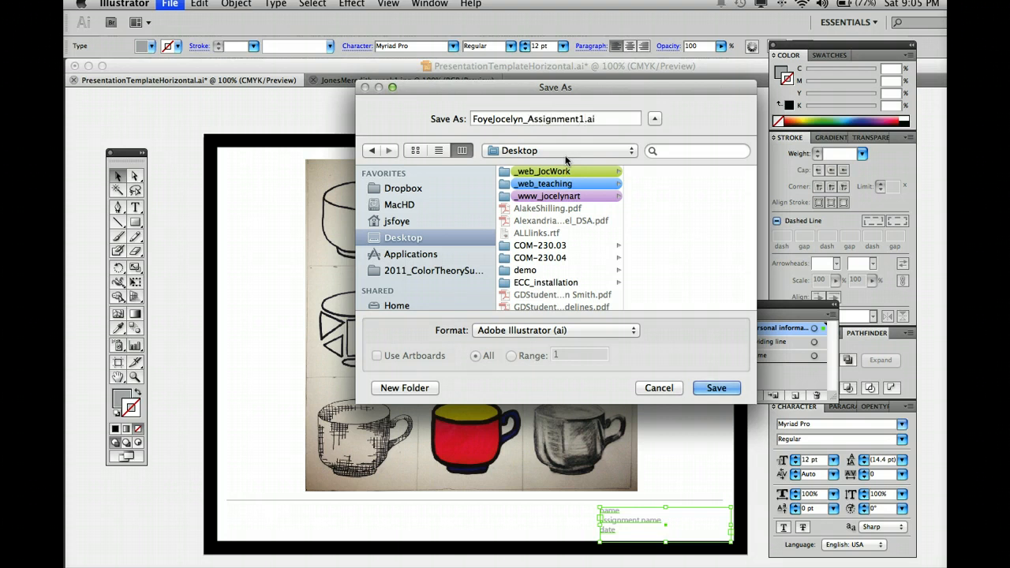
click(574, 331)
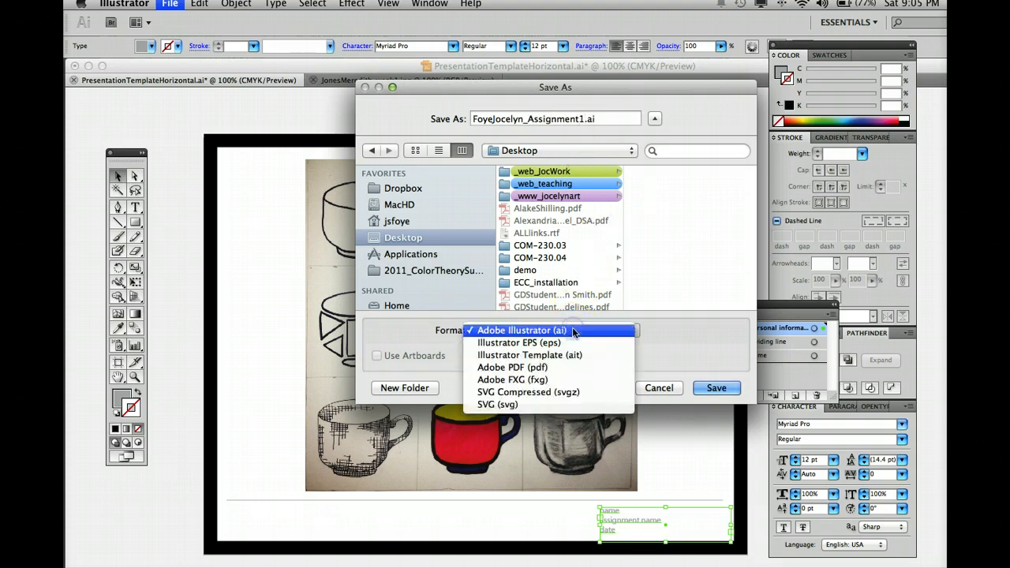
click(573, 365)
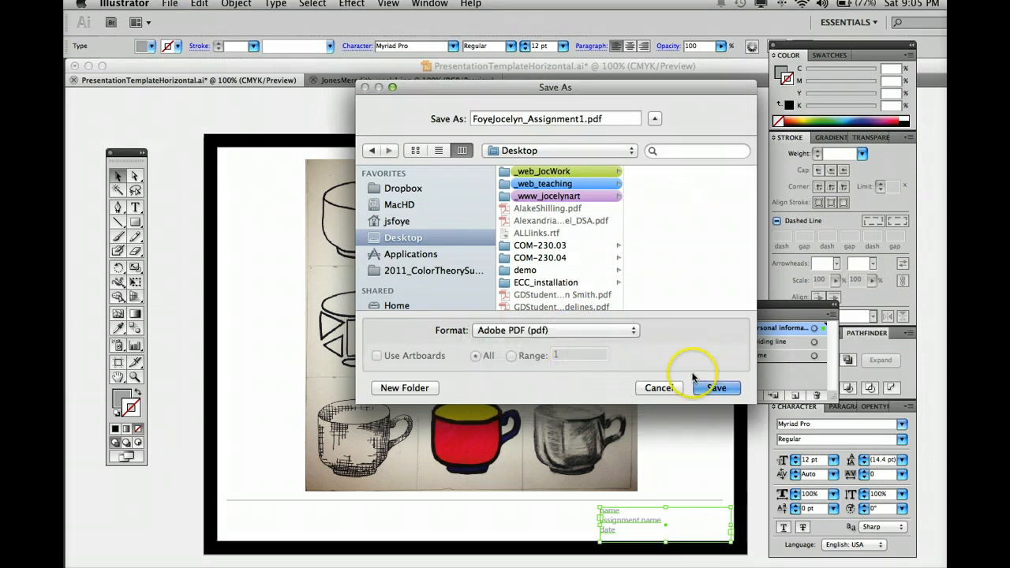
click(715, 388)
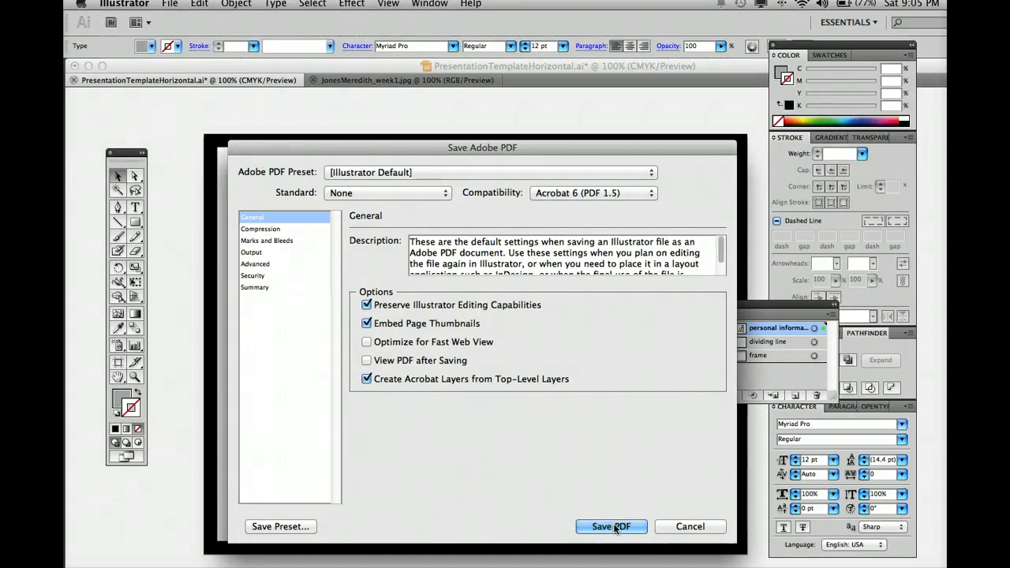
Set compatibility to Acrobat 8 (PDF 1.7), review Compression and General settings, and save the PDF.
click(560, 193)
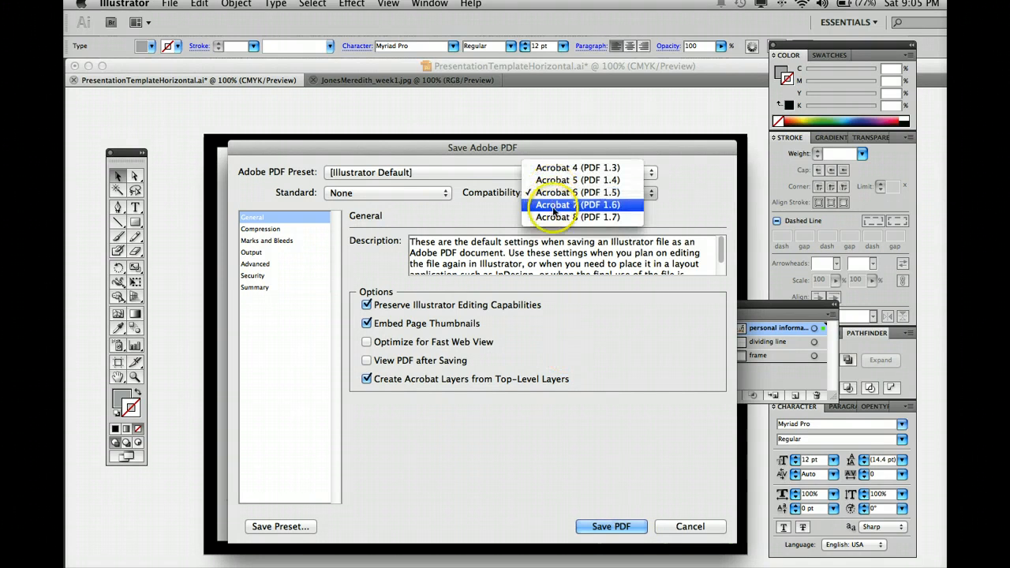
click(554, 217)
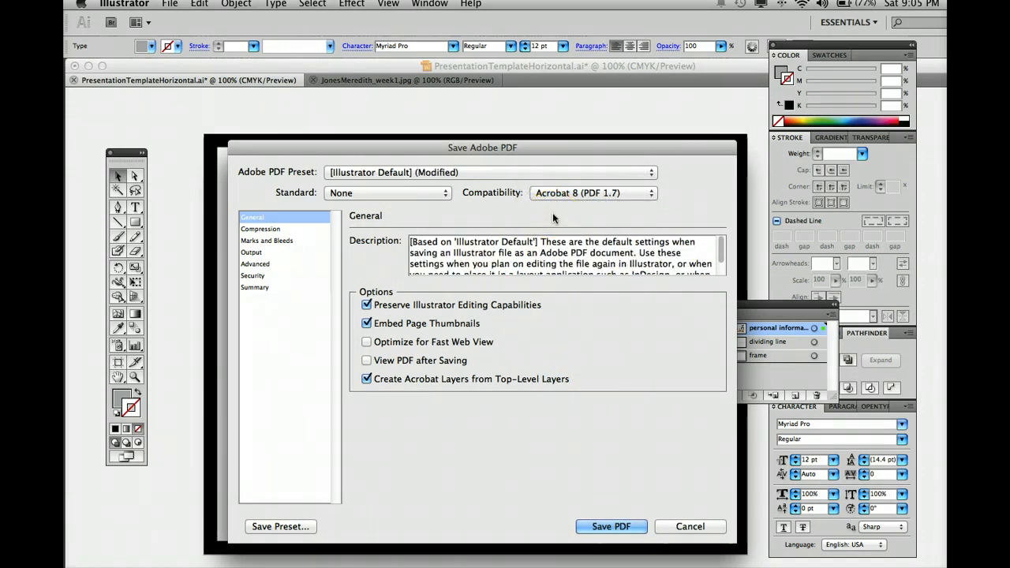
click(264, 229)
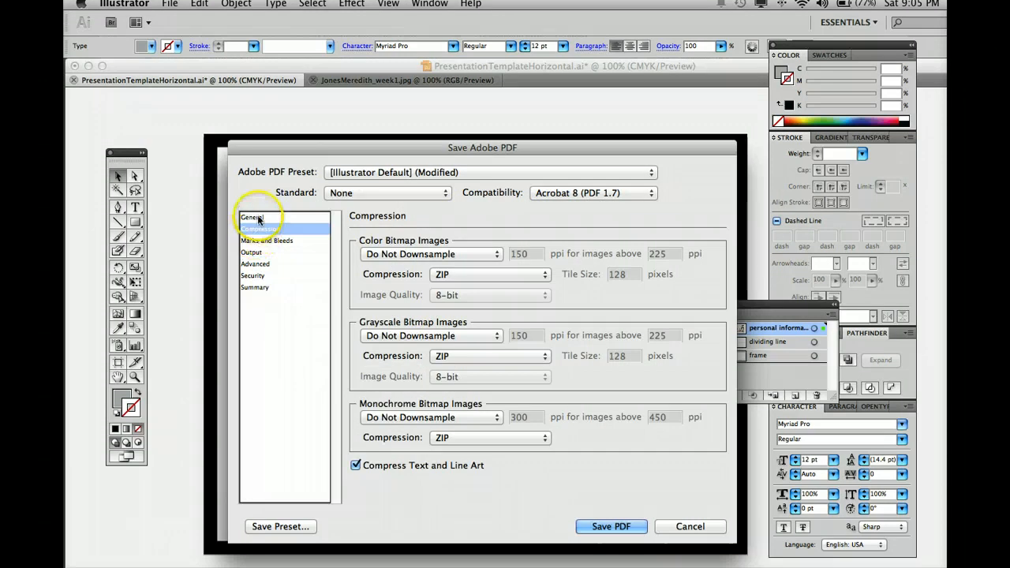
click(259, 218)
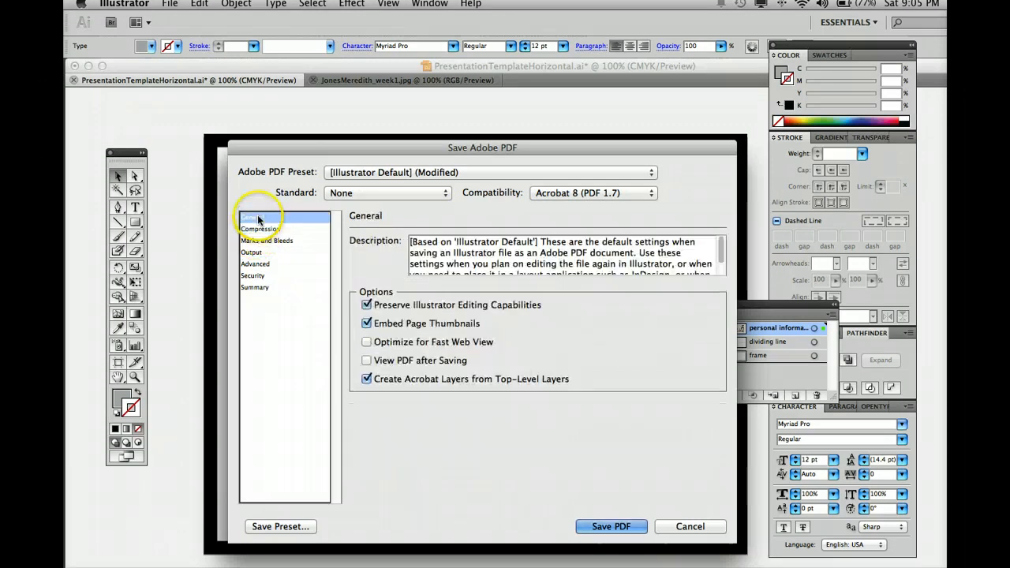
click(606, 526)
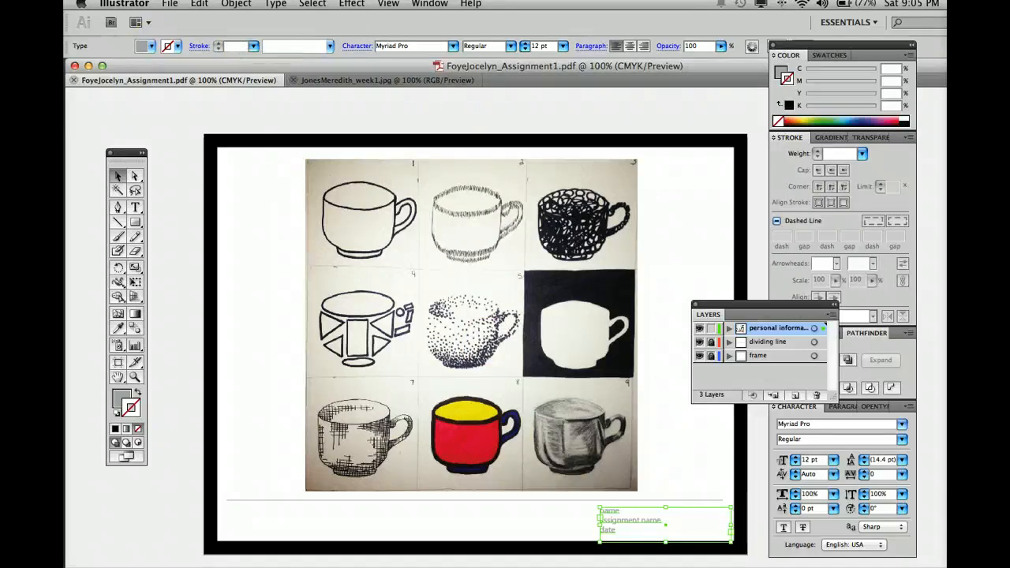
Click the blank canvas of the saved Assignment1 PDF showing the framed cup drawings.
click(257, 229)
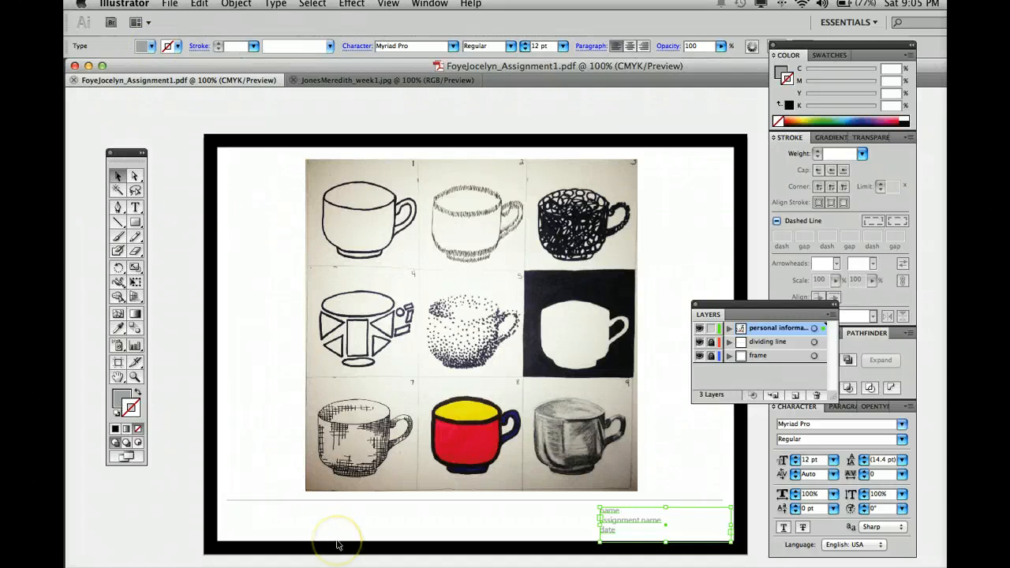